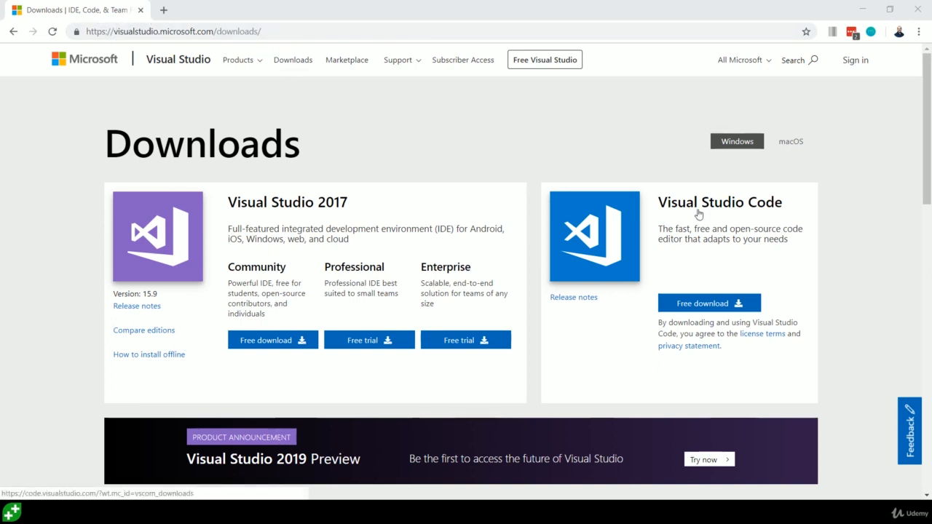
Step: Download the free Visual Studio Code installer for Windows and return to the Visual Studio Downloads page
click(704, 307)
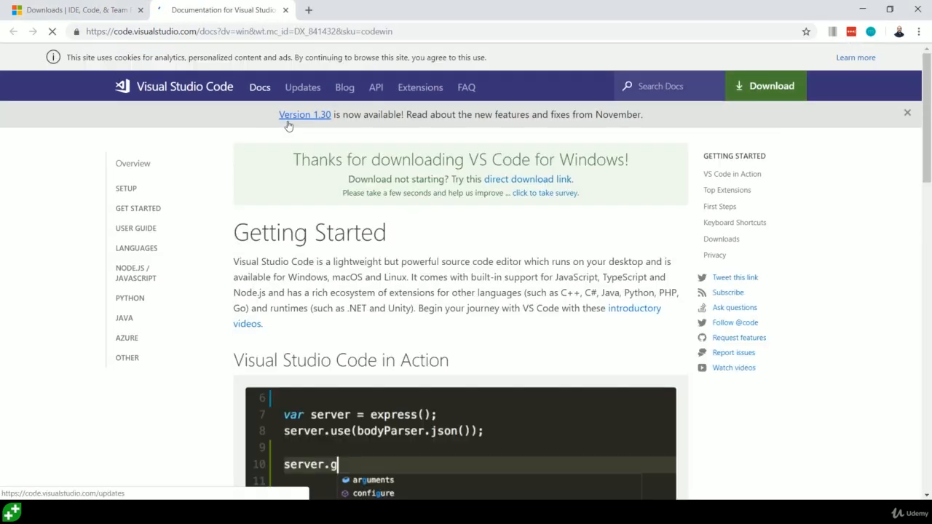
drag(195, 257, 284, 293)
click(322, 292)
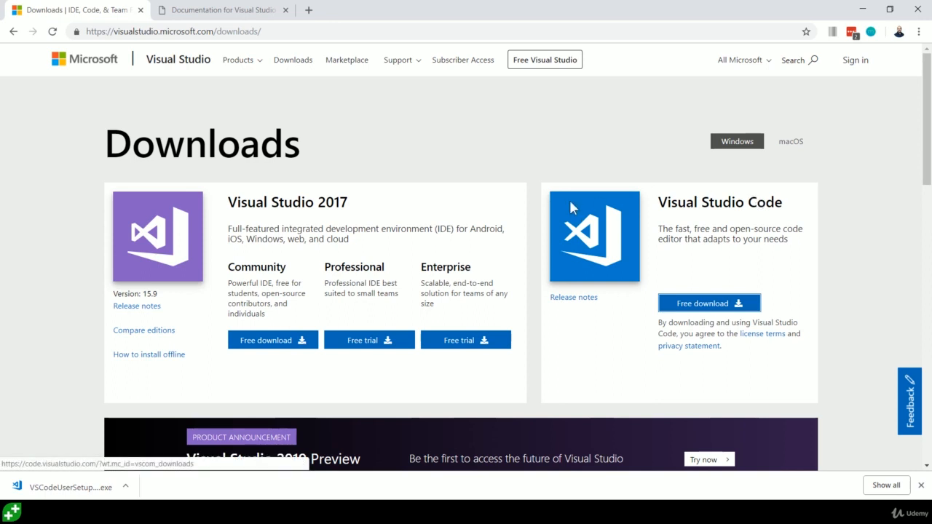
Step: Run the downloaded VSCodeUserSetup installer and accept the license agreement in the setup wizard
click(62, 489)
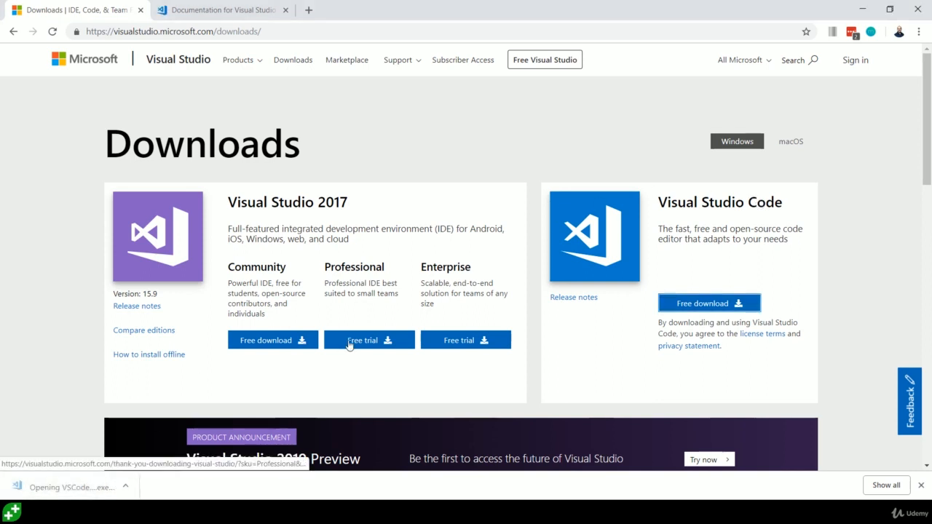
click(530, 352)
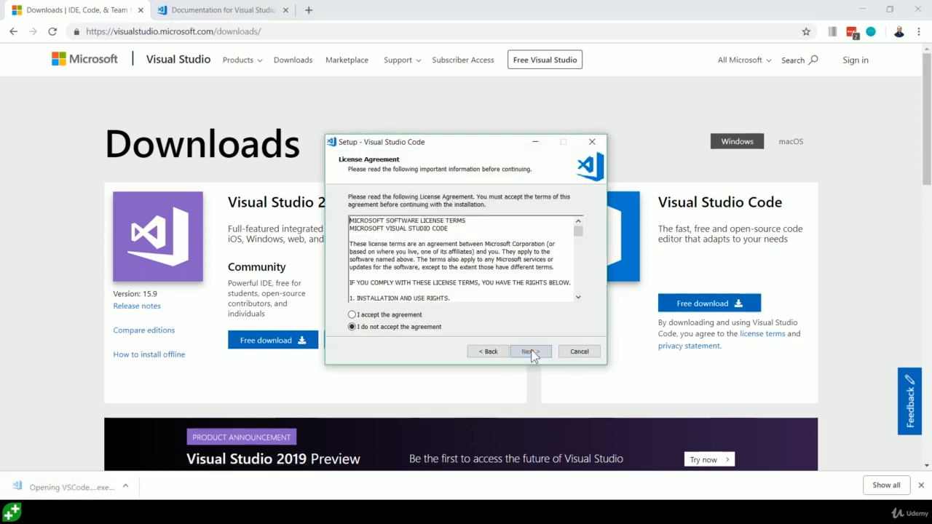
click(391, 315)
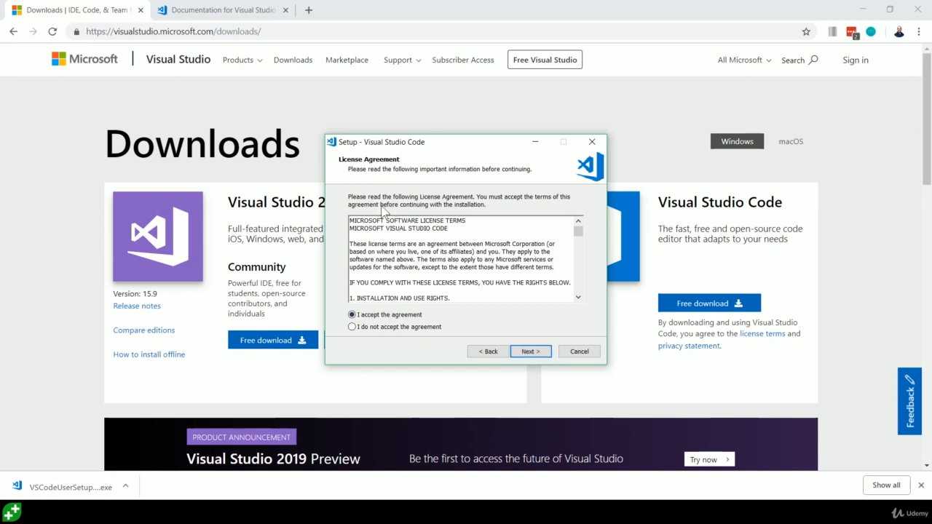
click(530, 352)
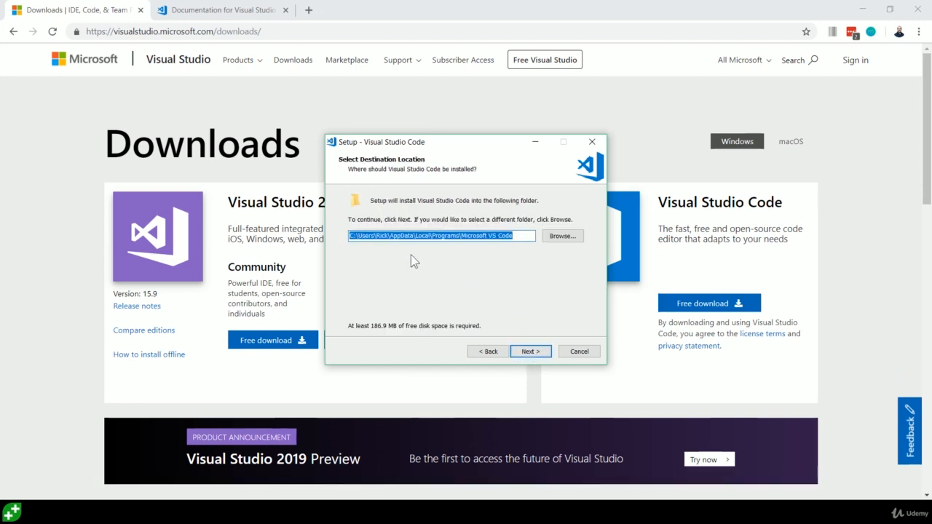
Step: Keep the default destination location and the Visual Studio Code Start Menu folder for the installation
click(379, 235)
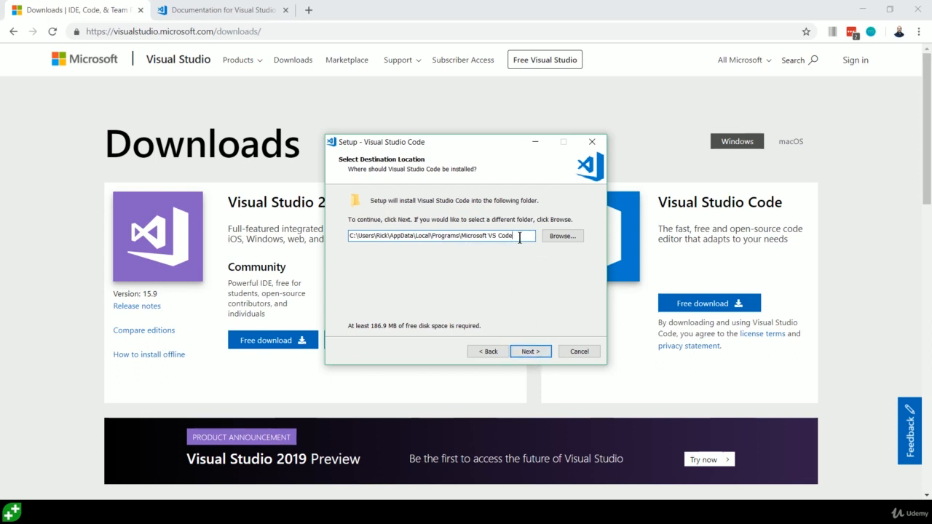
key(ctrl+a)
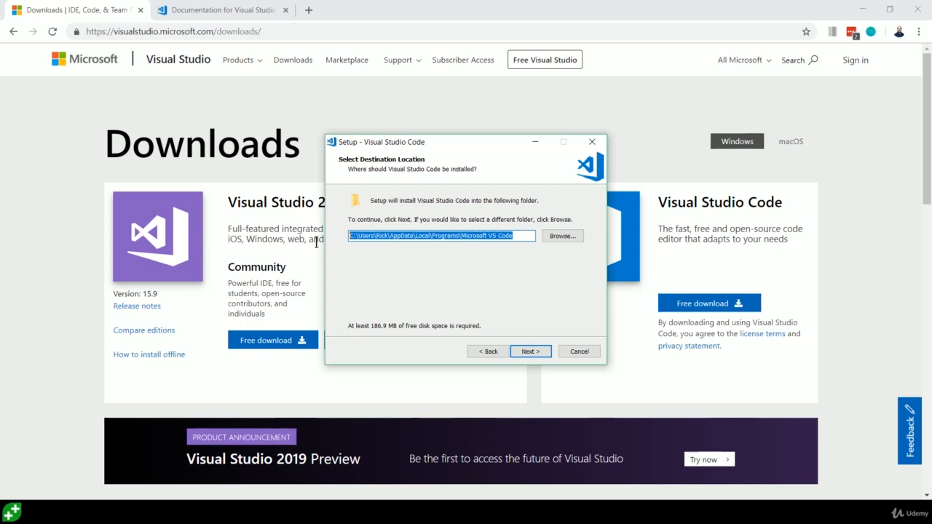
click(531, 356)
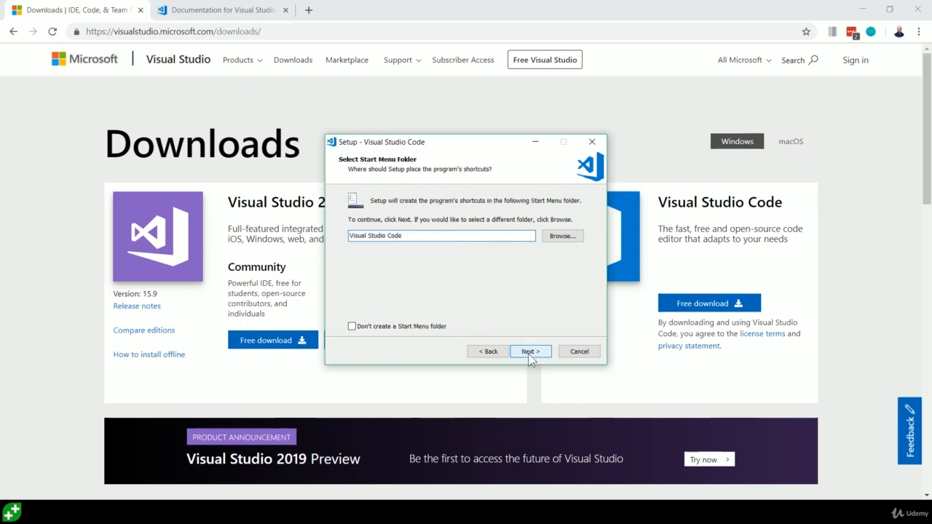
click(531, 352)
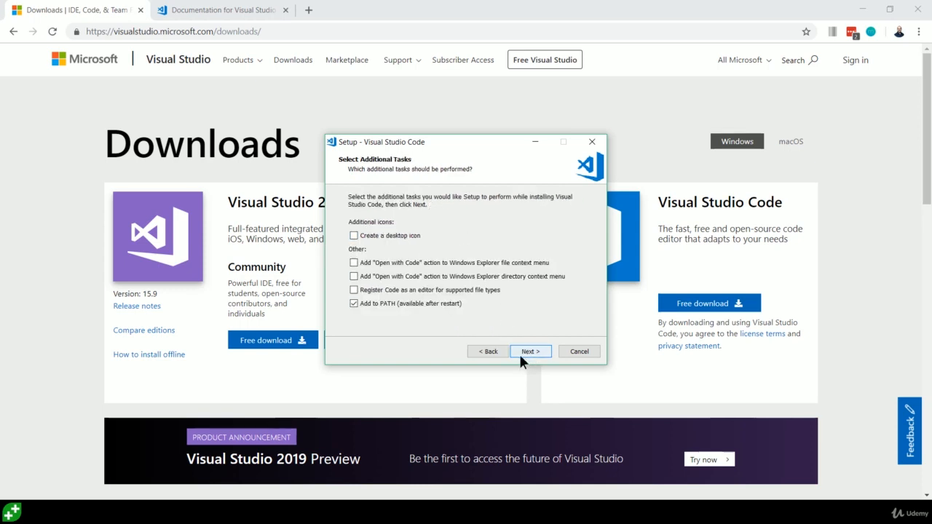
Step: Install with only the Add to PATH task enabled, finish setup with Launch Visual Studio Code enabled, and maximize the editor window
click(520, 354)
click(521, 352)
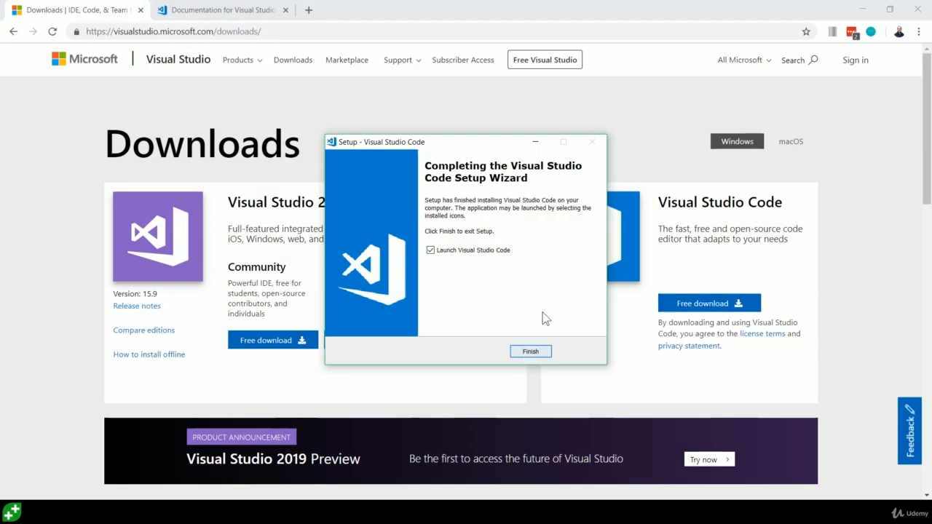
click(515, 350)
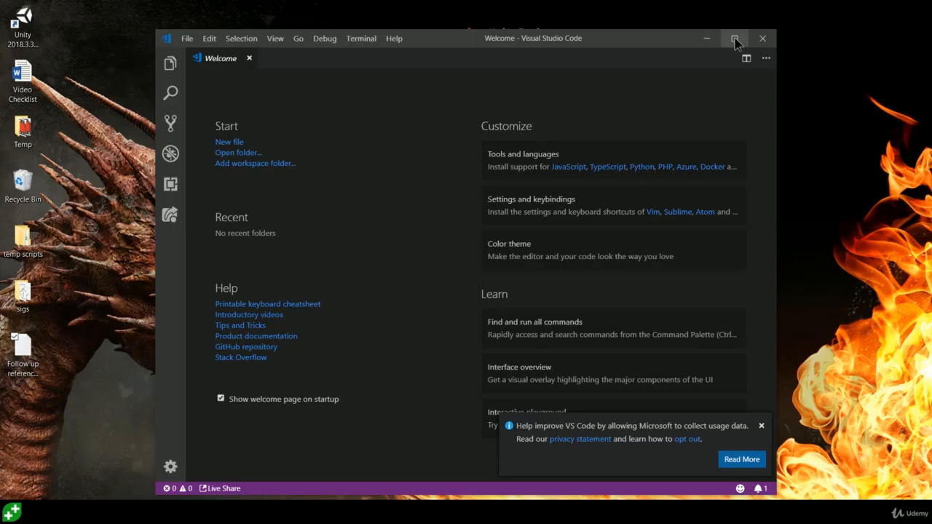
click(734, 38)
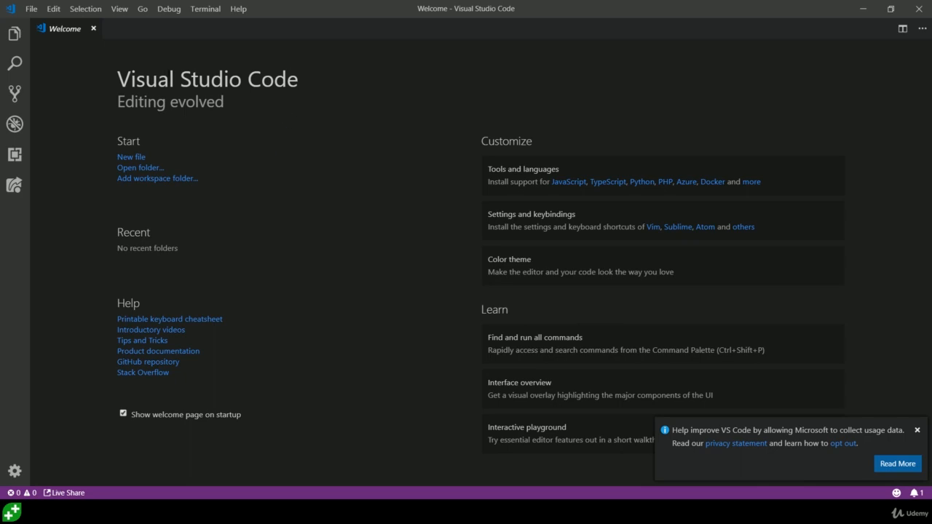
Step: Look through the Explorer, Search, Source Control, Debug and Live Share views
click(15, 34)
click(14, 64)
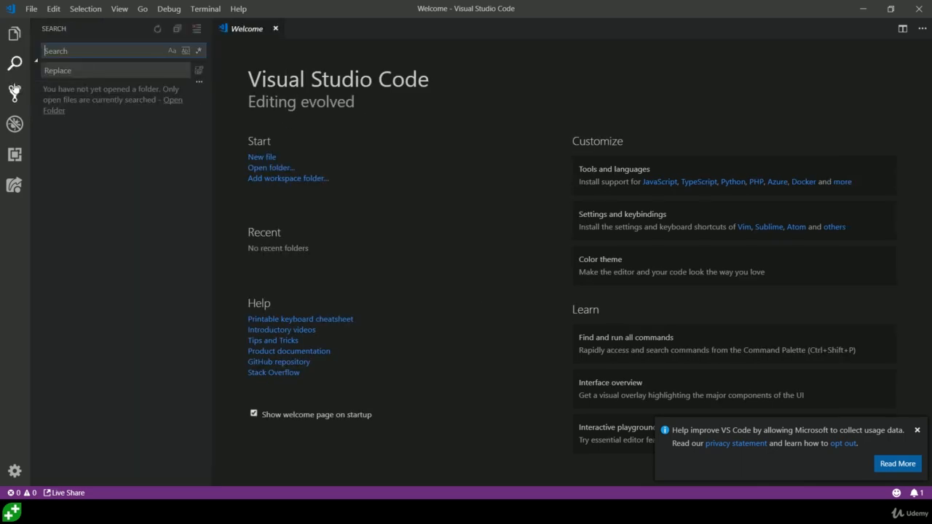
click(14, 93)
click(15, 123)
click(14, 185)
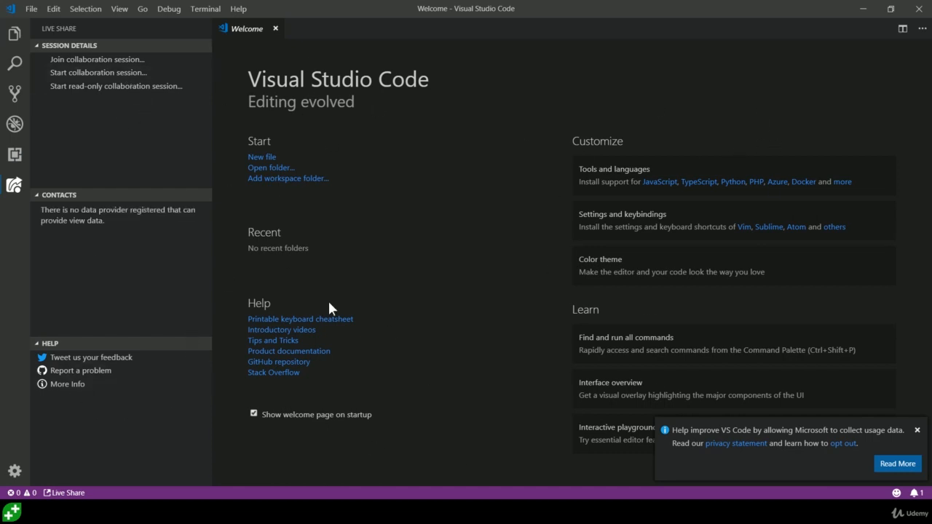
Step: Close the Welcome page and dismiss the usage data notification
click(275, 29)
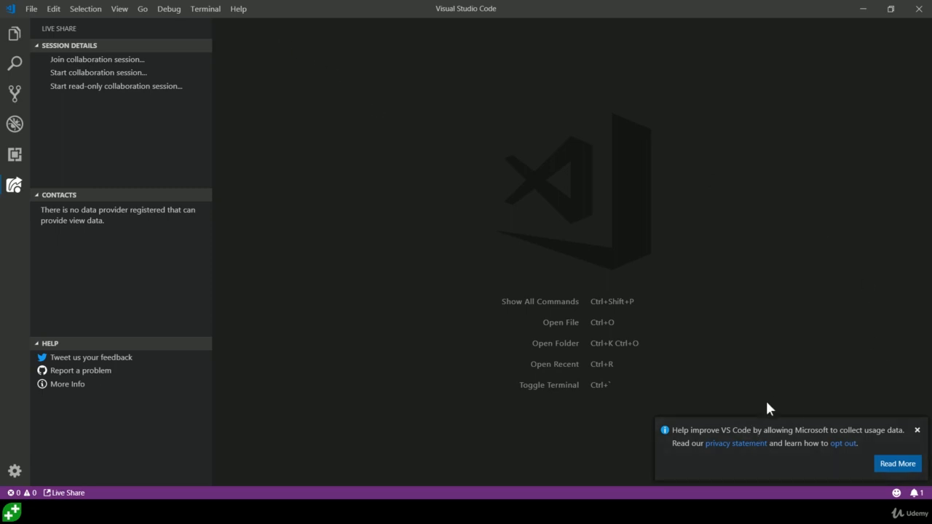
click(917, 430)
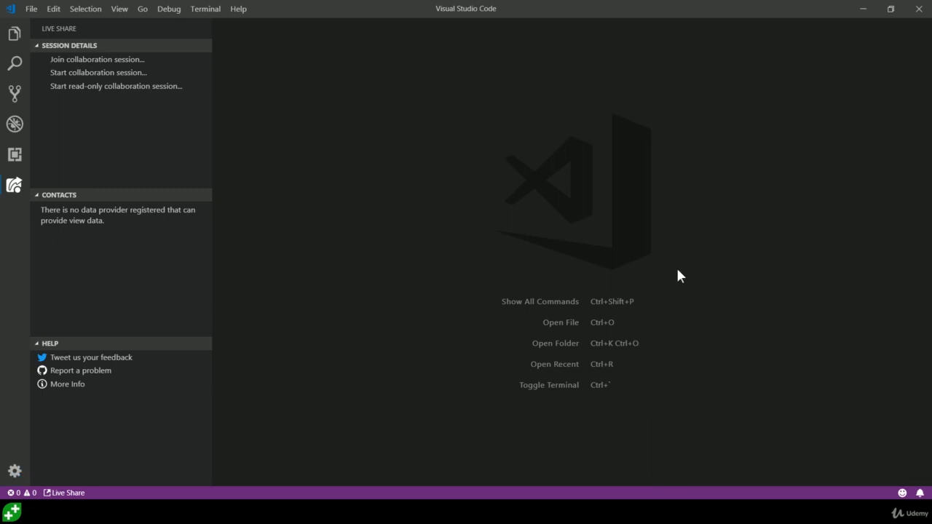
Step: View the details of the installed C# extension, search the extension marketplace for "c#", and clear the search
click(15, 155)
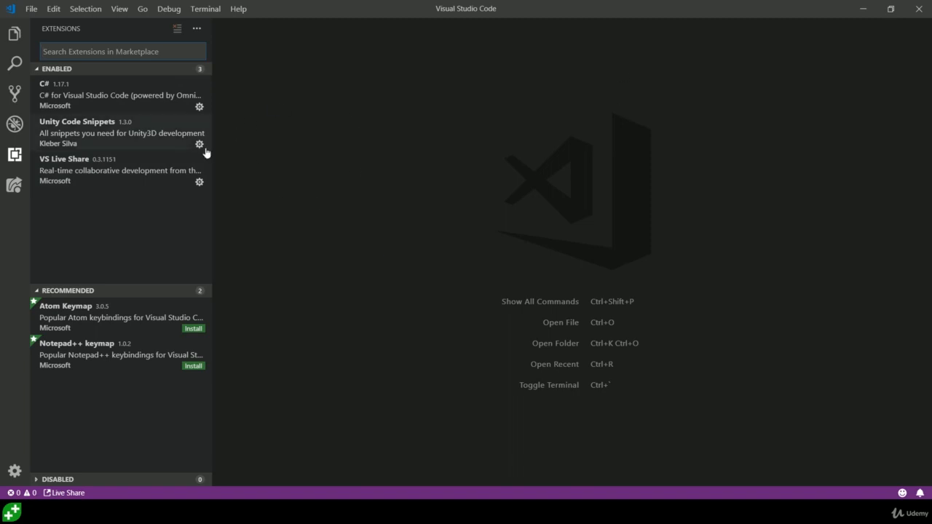
click(96, 103)
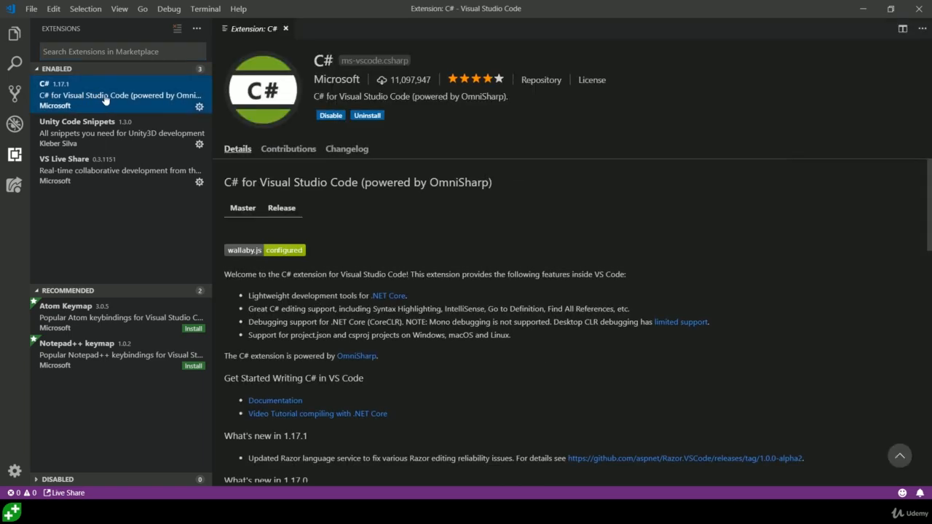
click(83, 53)
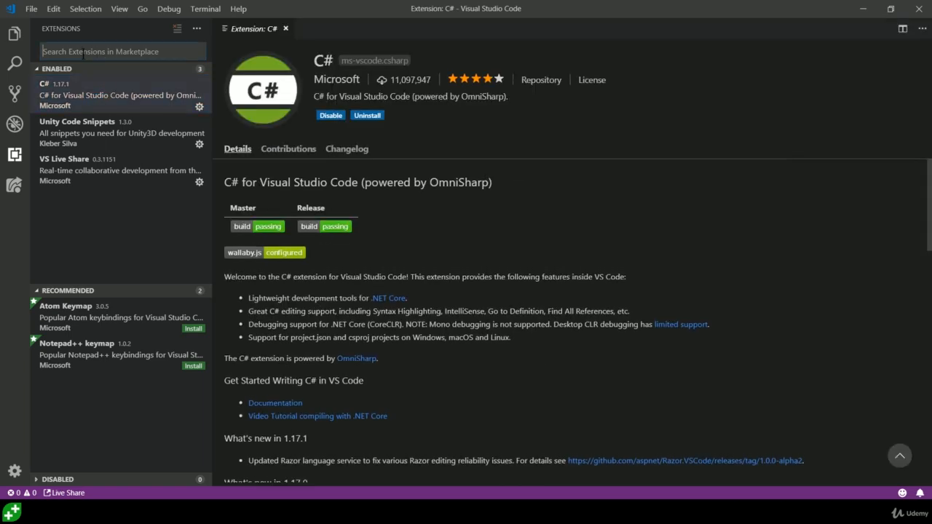
text(c#)
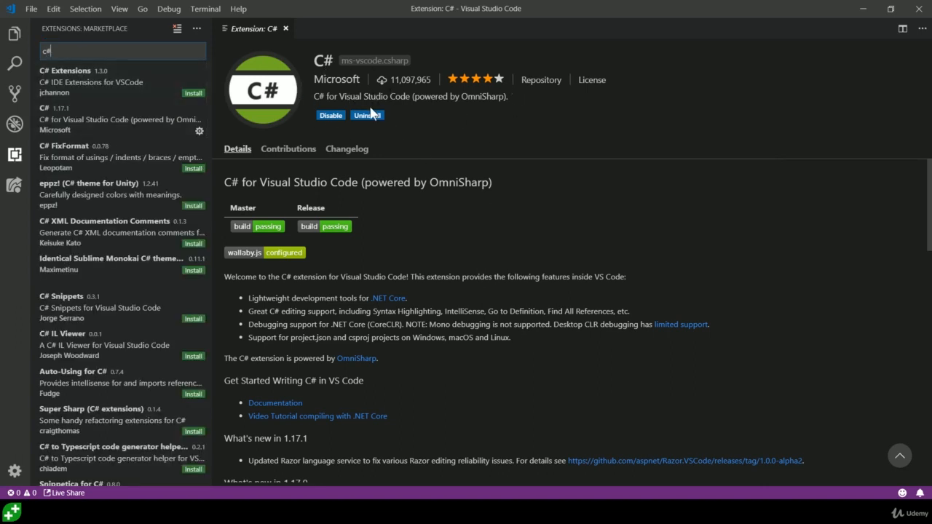
key(BackSpace)
key(BackSpace)
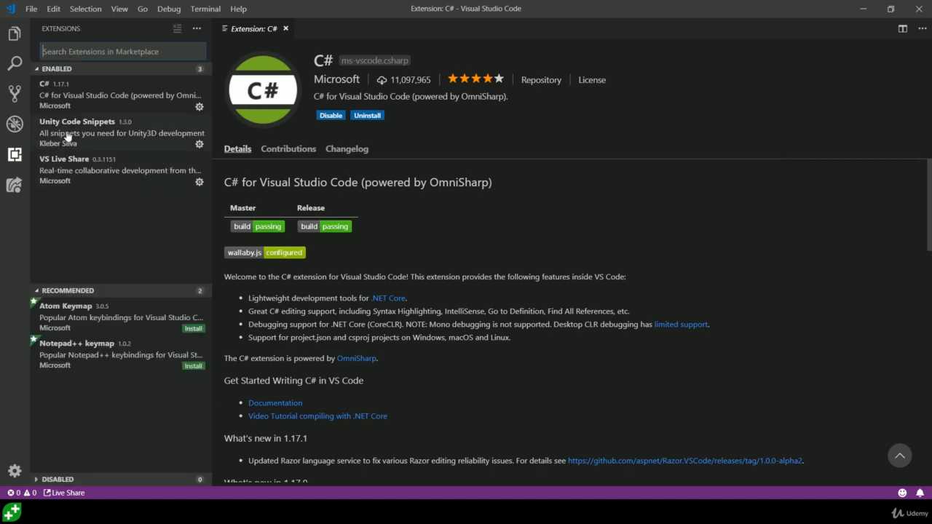
Step: View the Unity Code Snippets extension's details and search the extension marketplace for "unity code snippets"
click(67, 135)
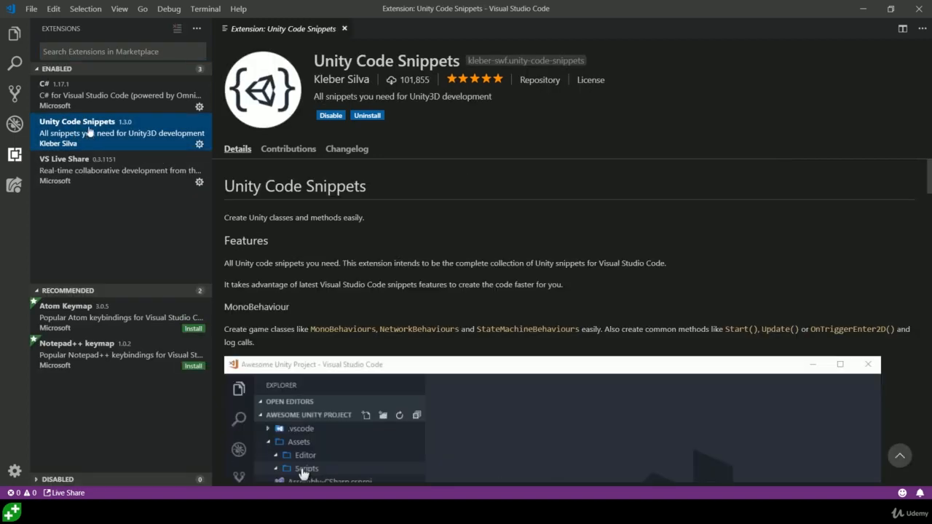
click(97, 50)
text(uni)
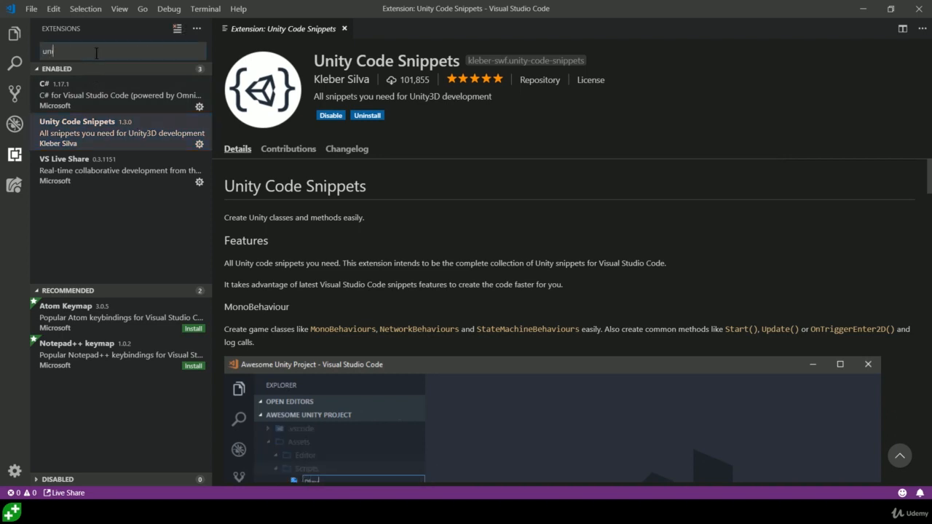
text(ty code snippets)
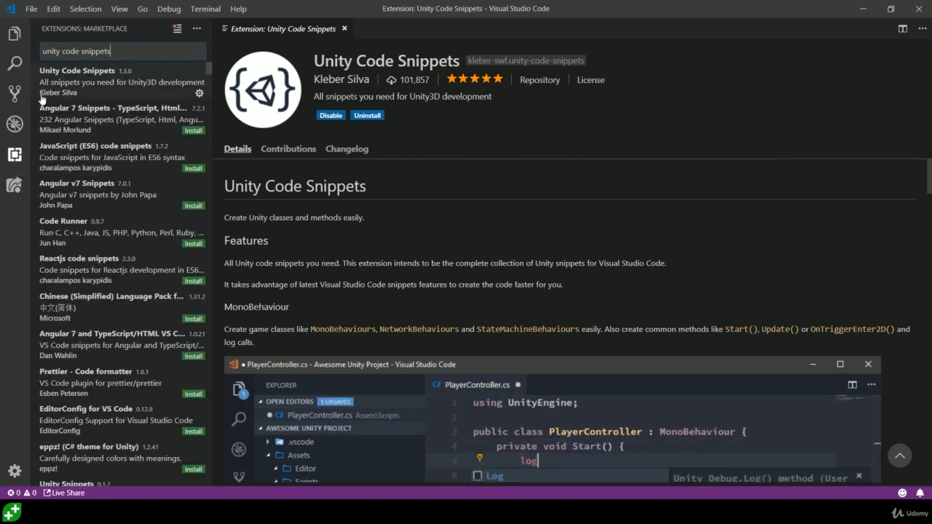
click(98, 88)
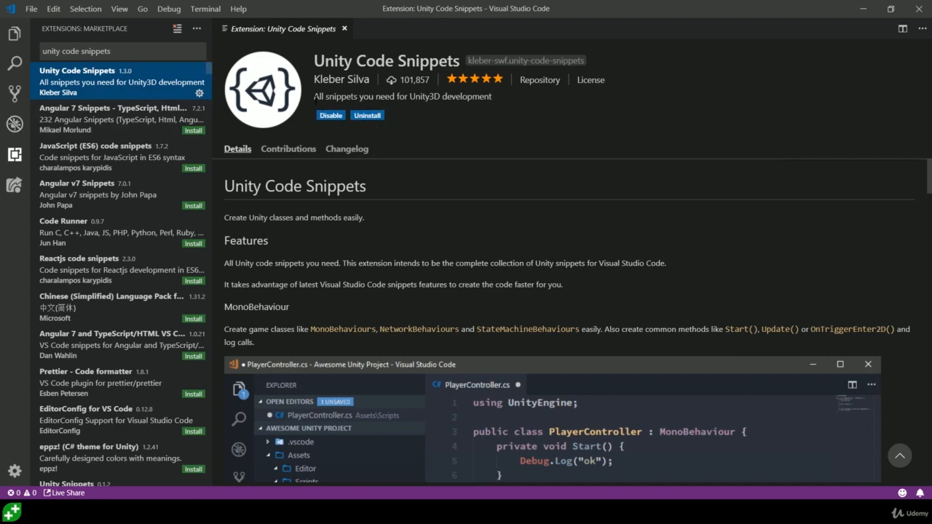
Step: Clear the extension search and examine the features described on the Unity Code Snippets page
click(14, 155)
click(15, 156)
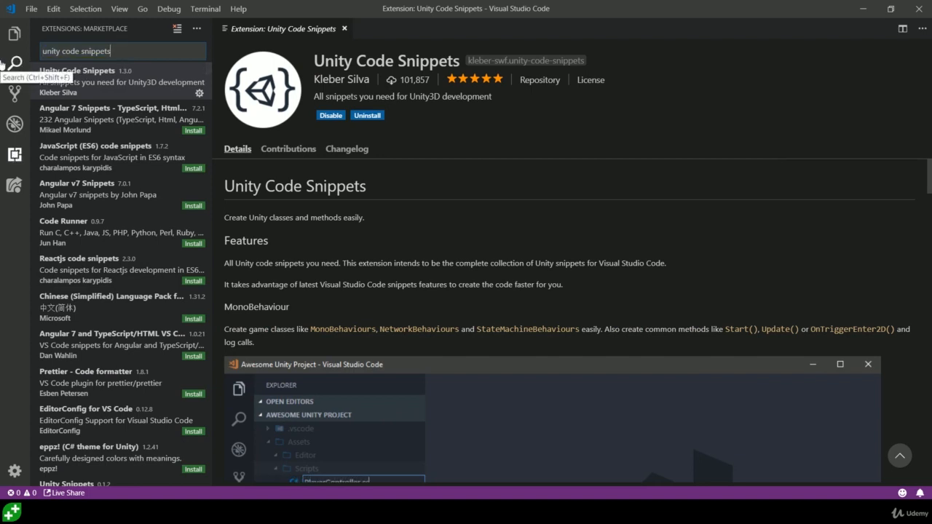
key(ctrl+a)
key(BackSpace)
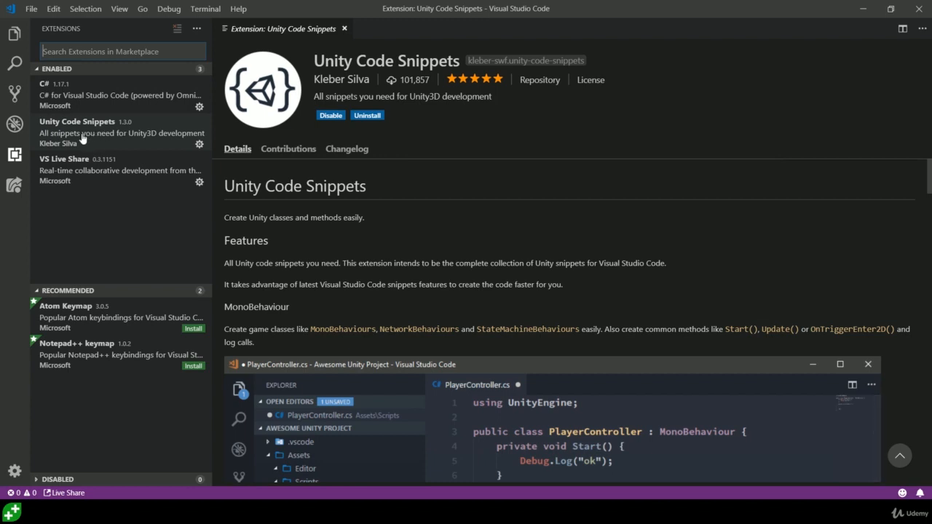
scroll(437, 255, down, 3)
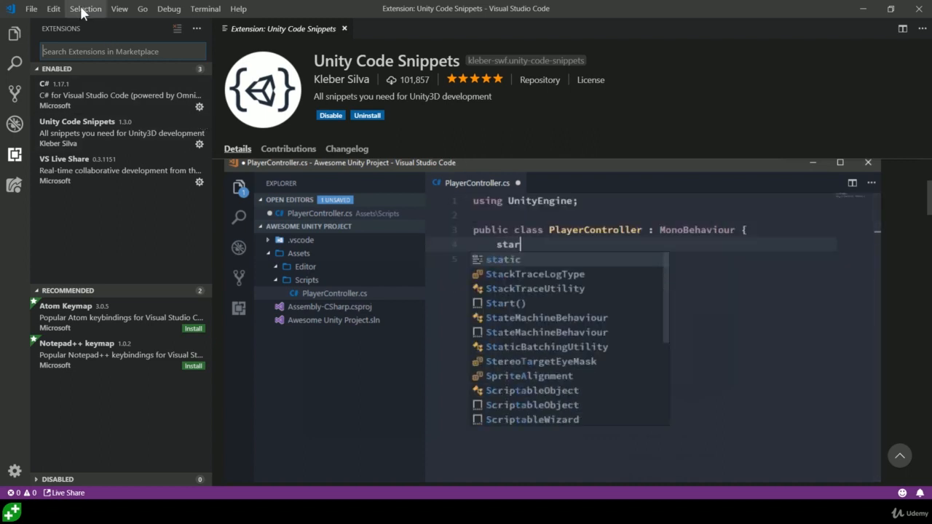
Step: Find "code lens" in the user settings and disable Editor: Code Lens
click(57, 7)
click(32, 8)
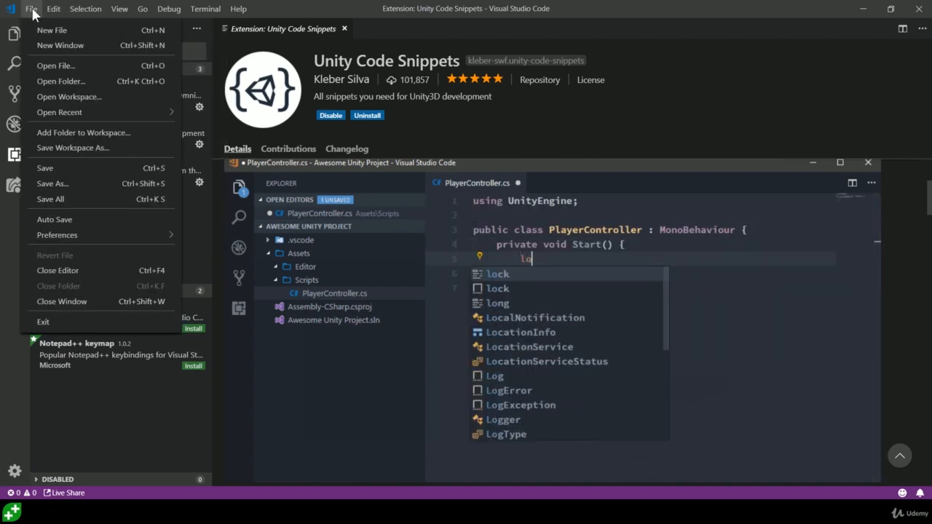
mouse_move(87, 234)
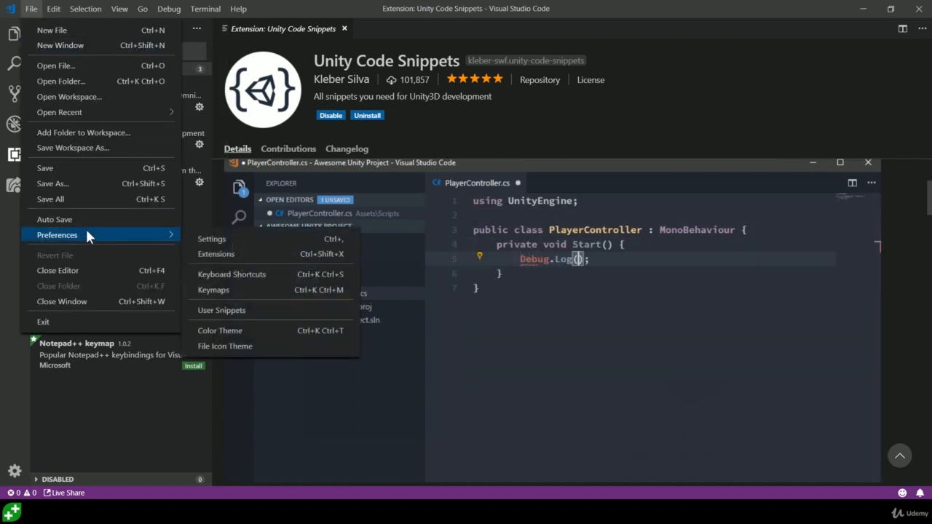
click(209, 235)
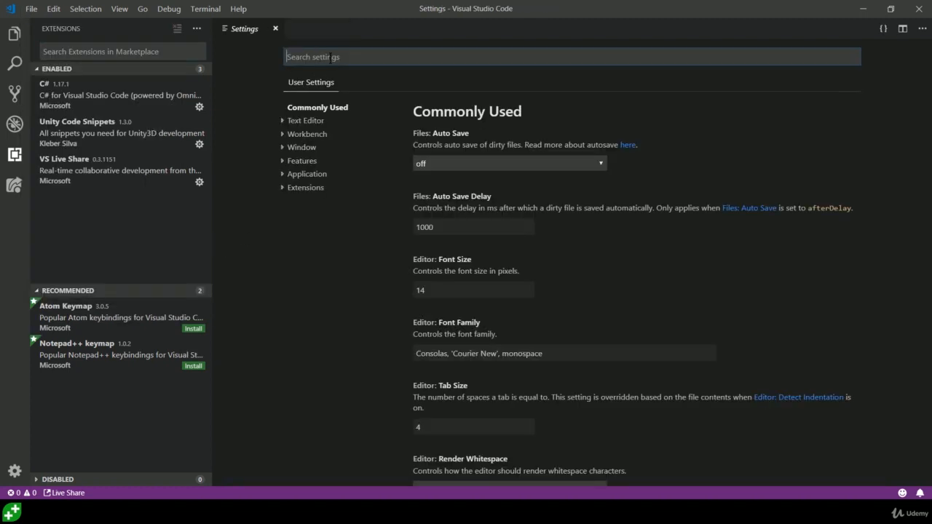
text(code lens)
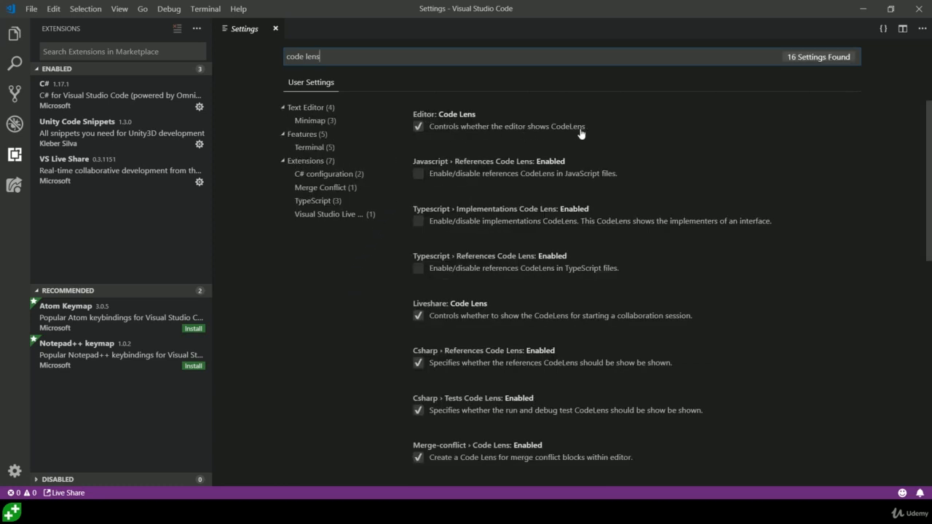
click(417, 128)
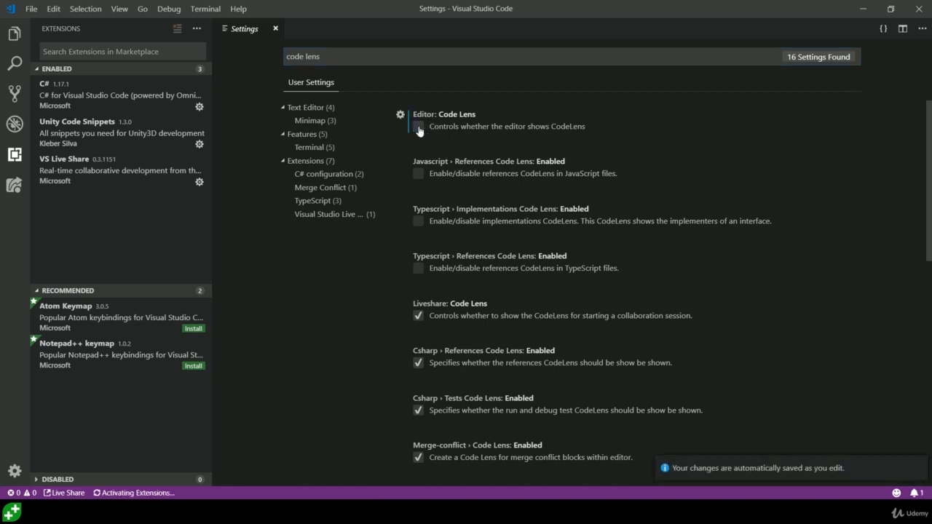
Step: Find "format on paste" in the user settings and enable Editor: Format On Paste
drag(321, 56, 275, 59)
text(format on paste)
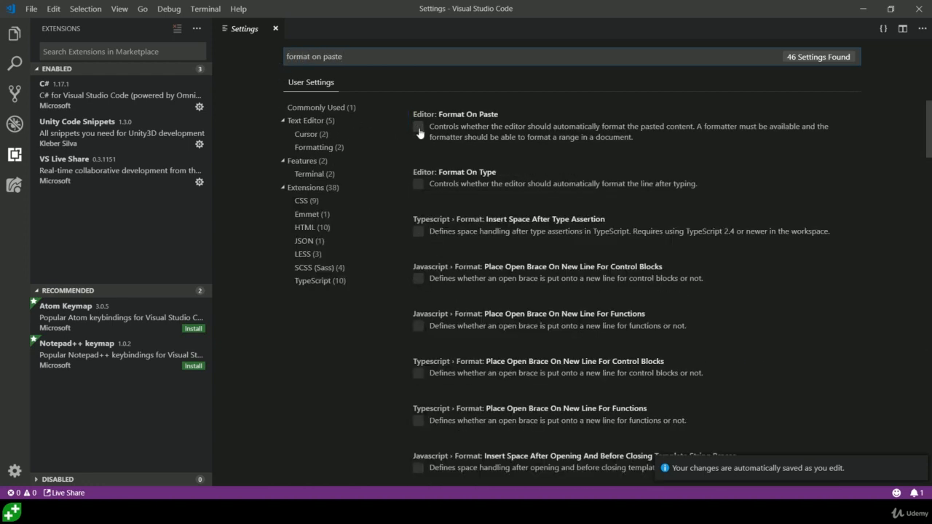
click(418, 127)
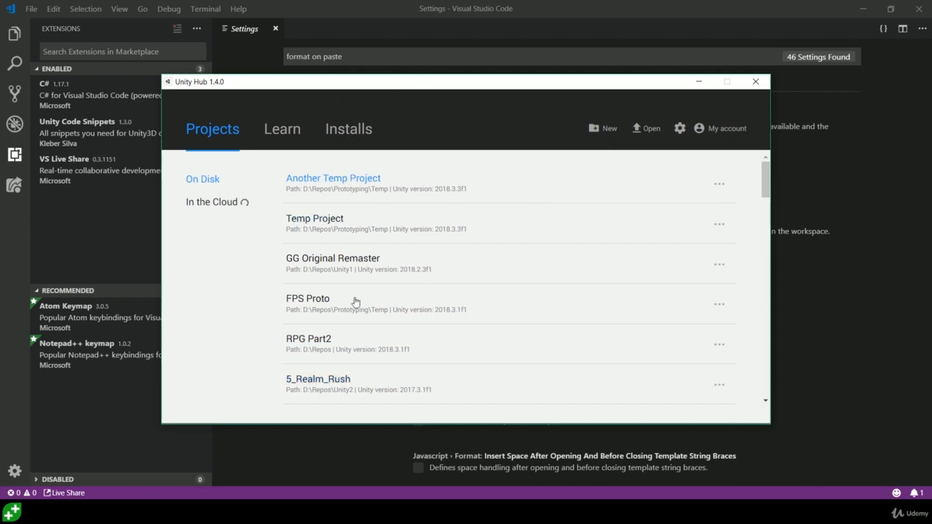
Step: Switch to Unity Hub, create a new 3D project with Unity version 2018.3.3f1, and dismiss the TMP Importer window
click(605, 139)
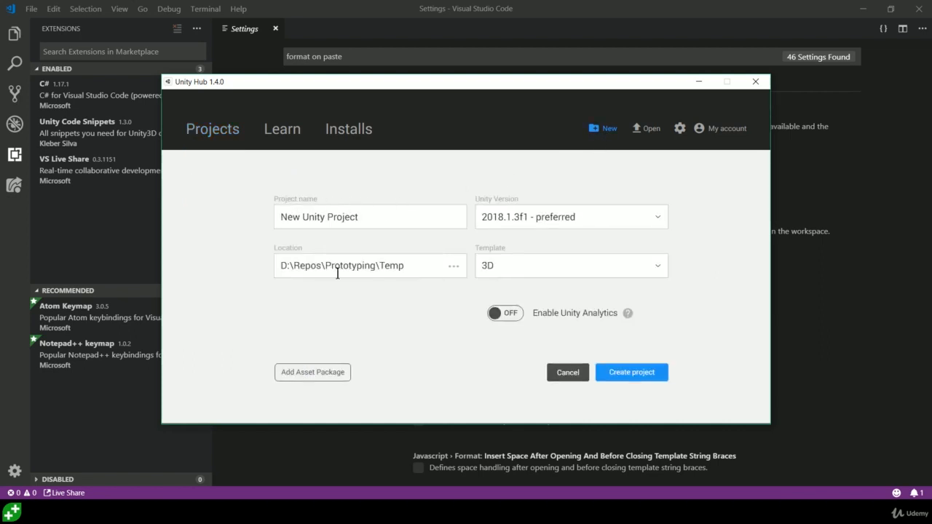
click(606, 222)
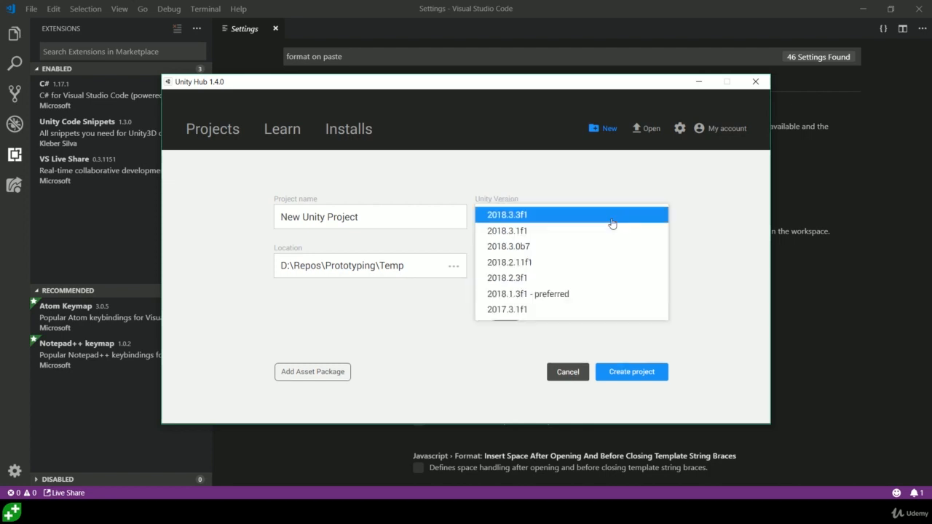
click(495, 222)
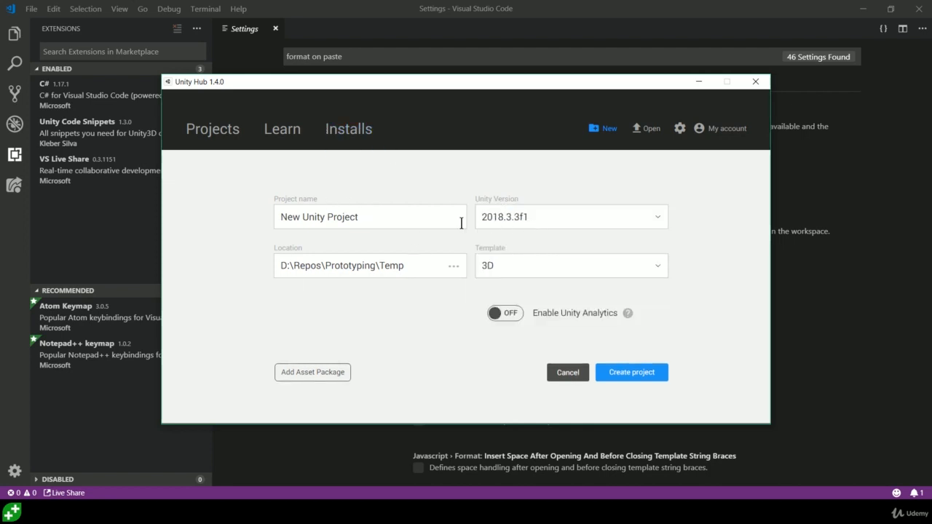
click(641, 370)
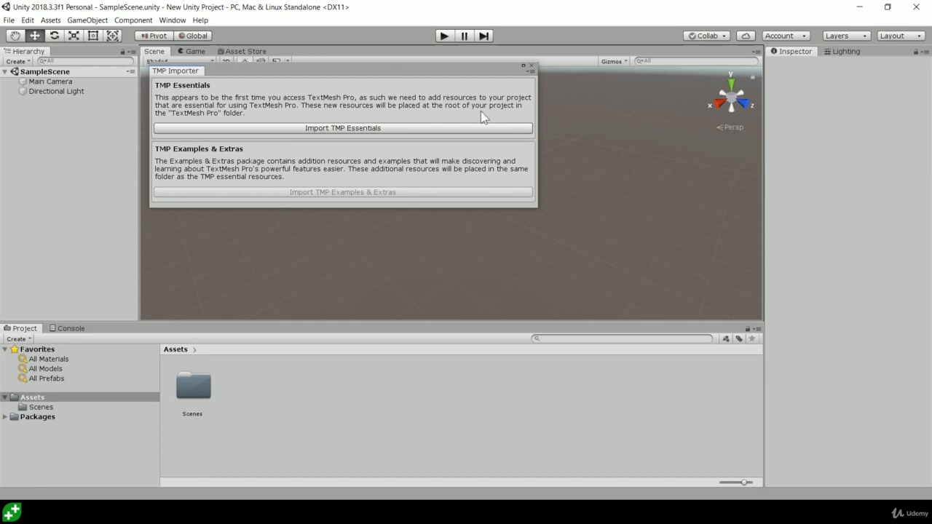
drag(280, 73, 288, 103)
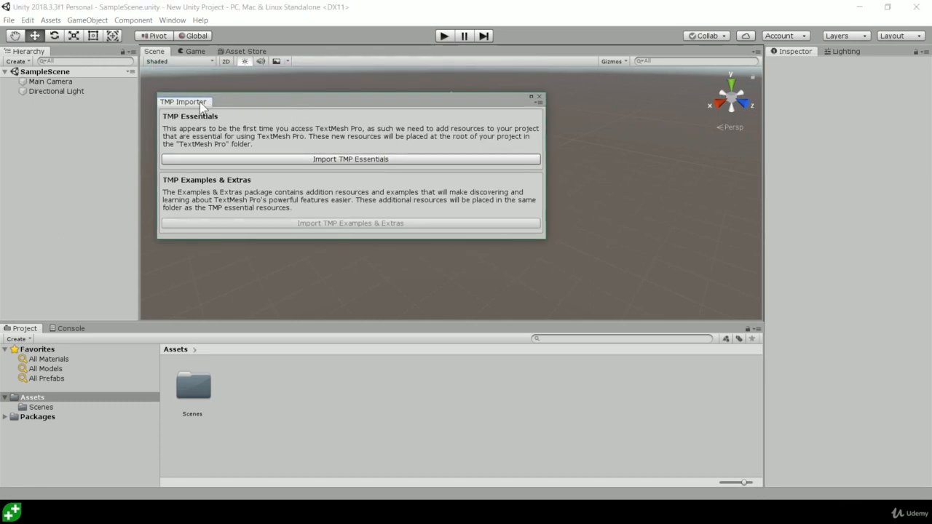
click(538, 96)
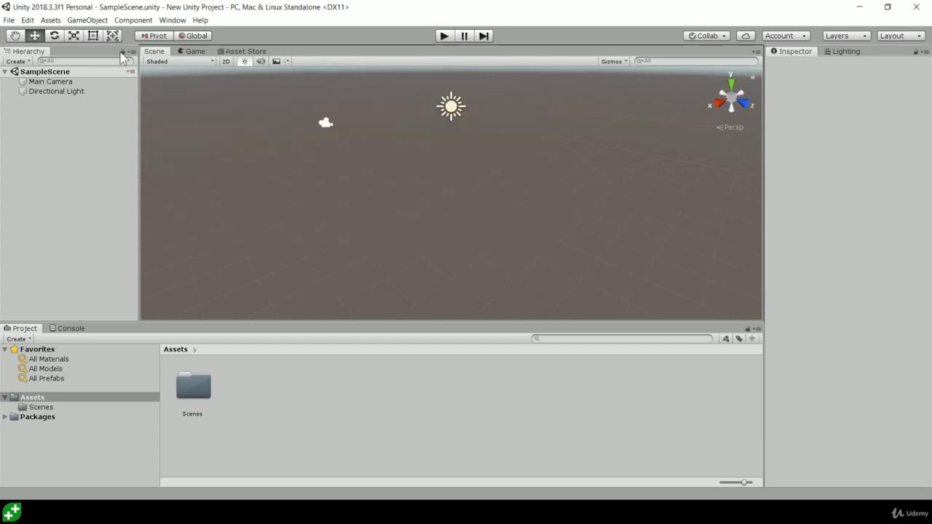
Step: Open the External Tools preferences and browse for an application to use as the External Script Editor
click(13, 23)
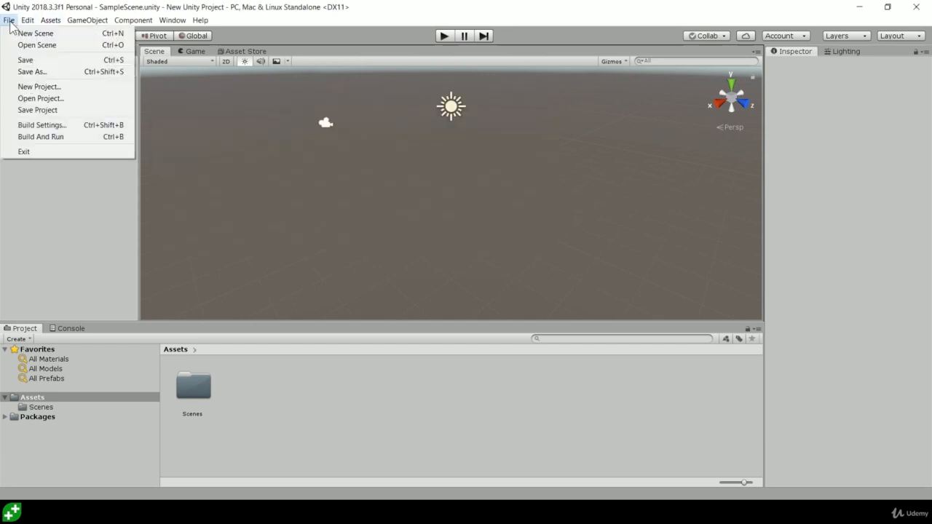
mouse_move(25, 24)
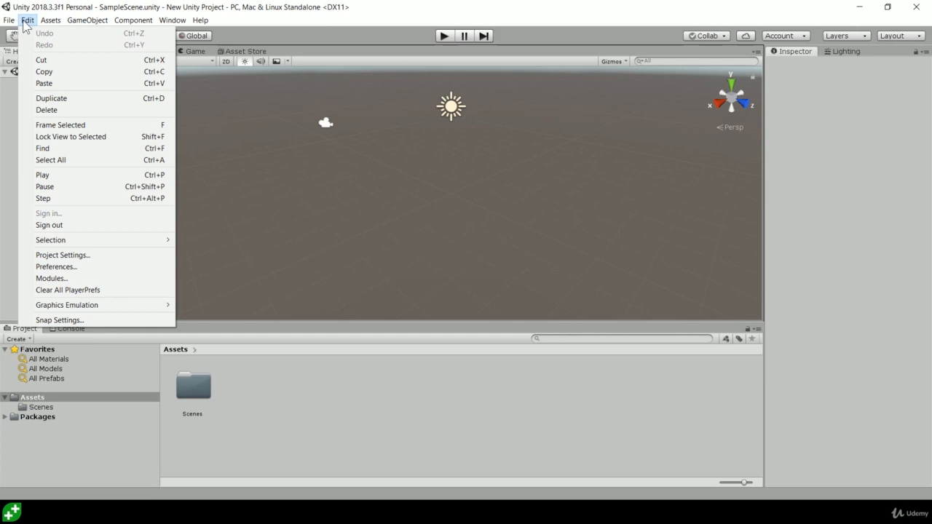
click(104, 266)
click(69, 125)
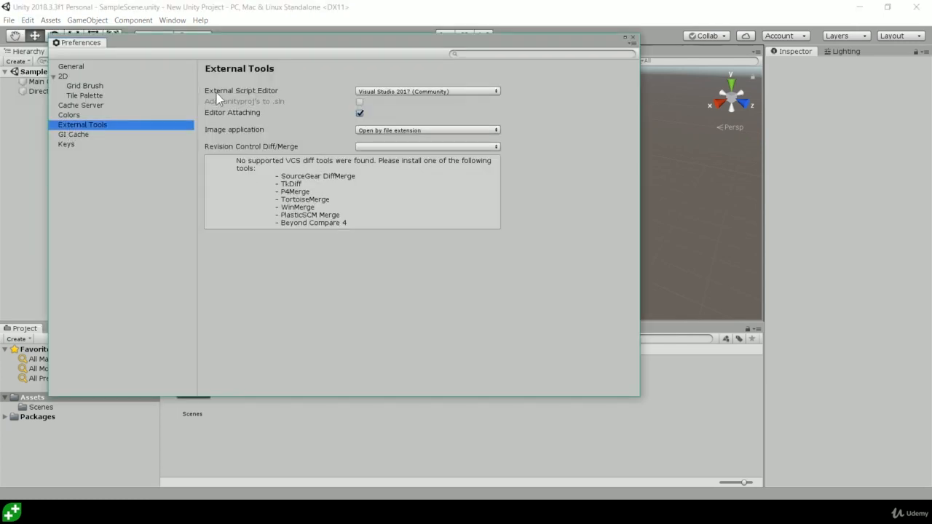
click(457, 90)
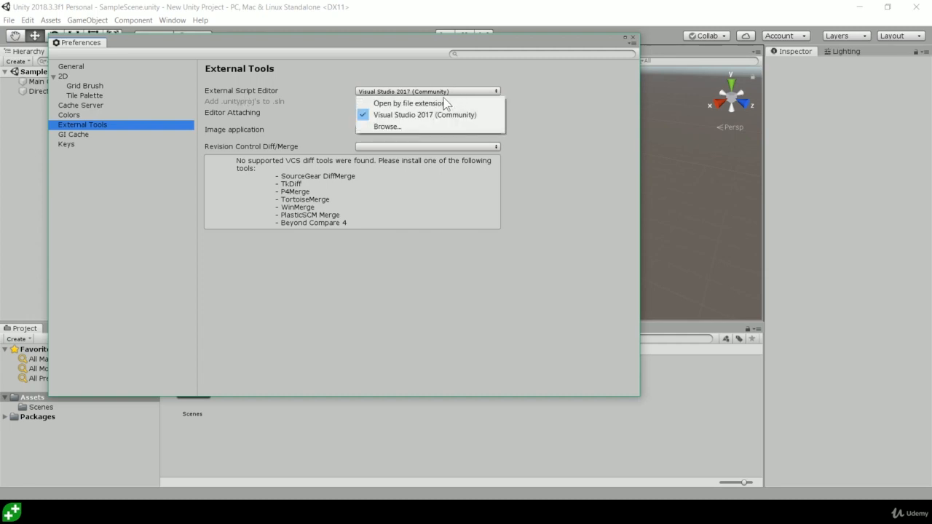
click(381, 126)
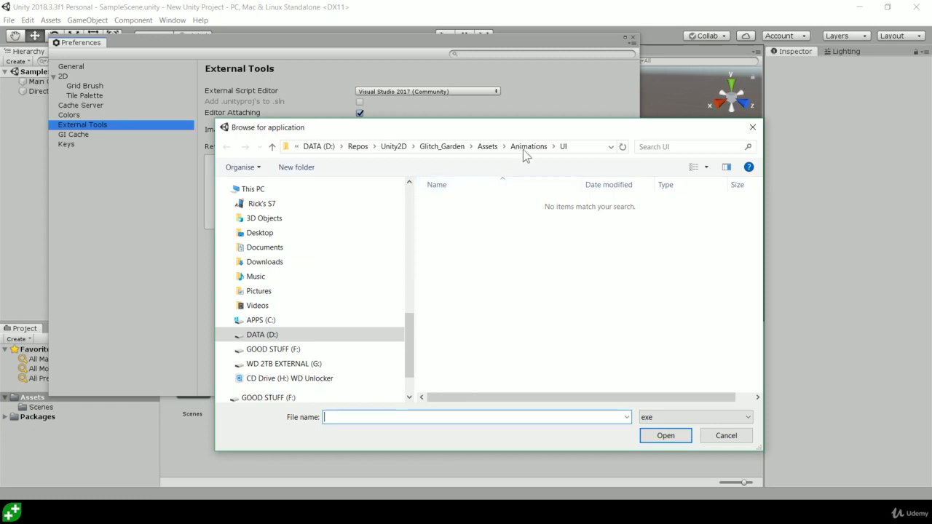
Step: Choose the Code application from the user's AppData\Local\Programs\Microsoft VS Code folder as the External Script Editor and close the preferences
click(576, 146)
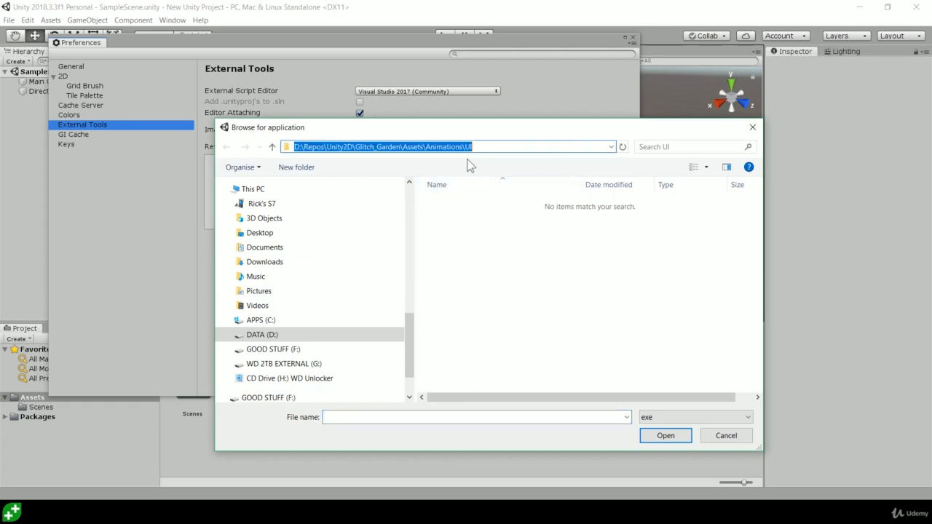
text(C:\Users\Rick\AppData\Local\Programs\Microsoft VS Code)
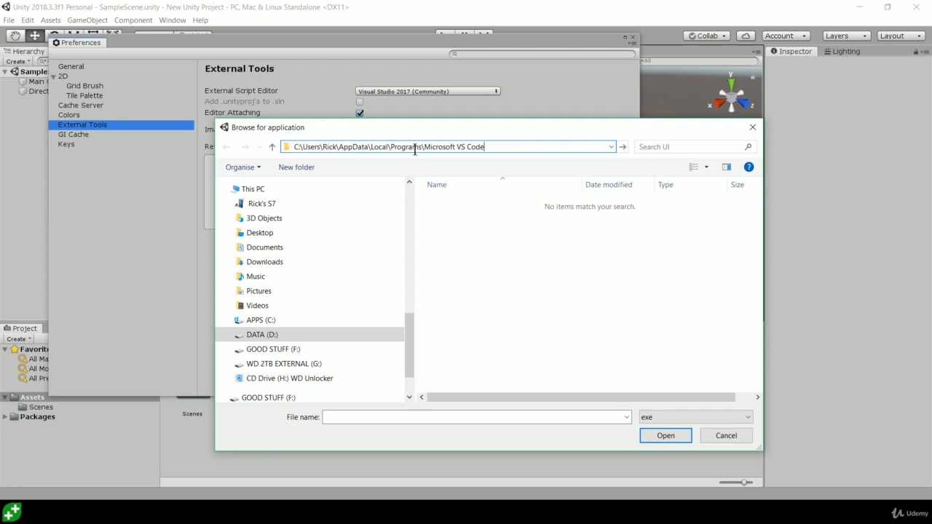
key(Return)
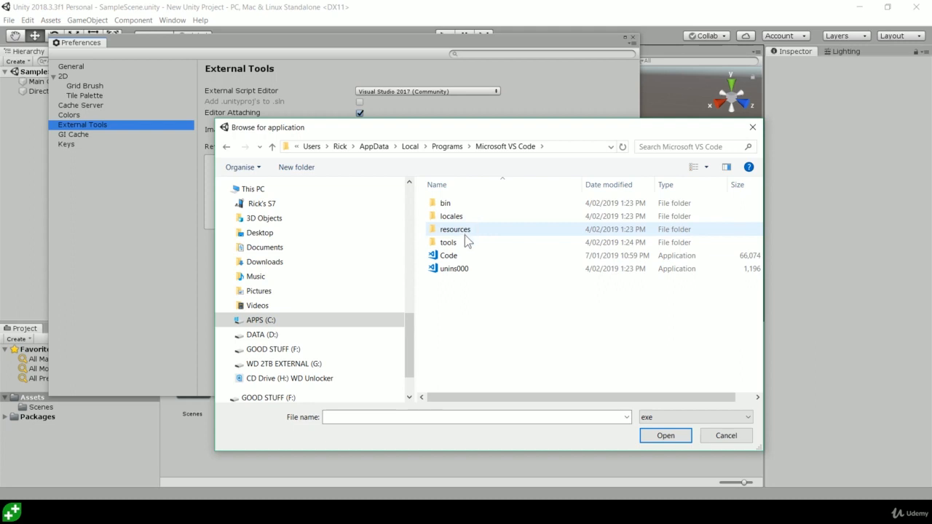
double_click(446, 256)
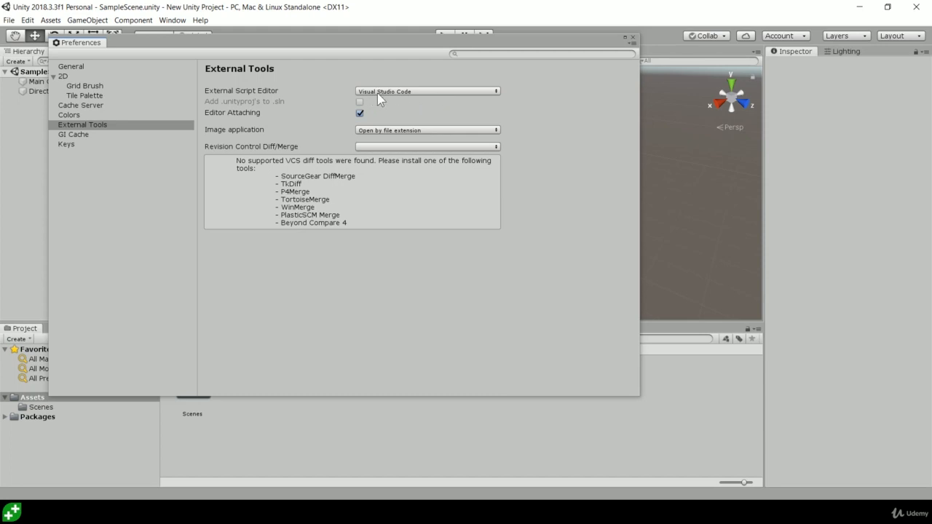
click(420, 93)
click(577, 87)
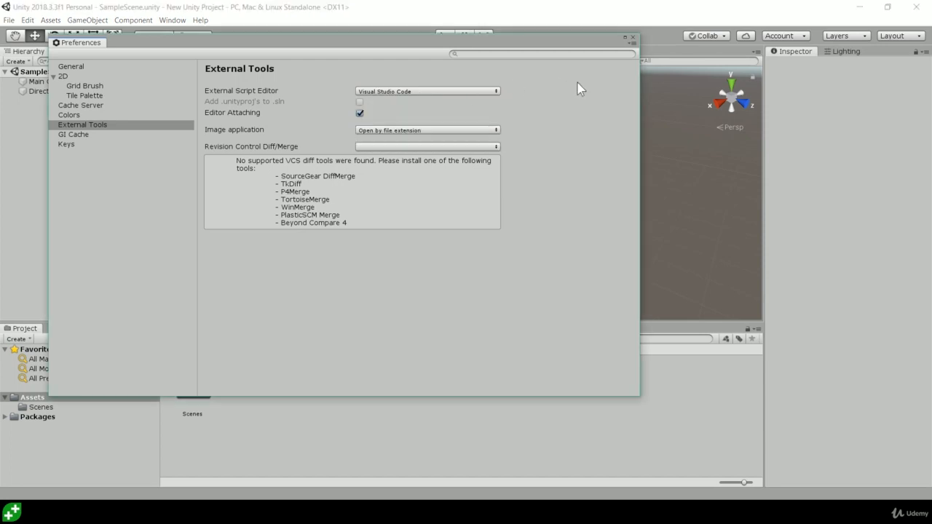
click(633, 37)
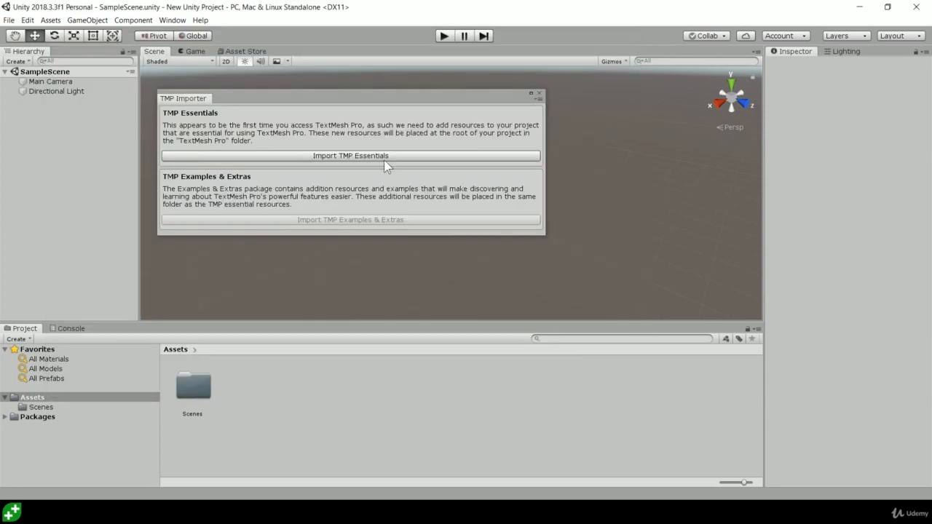
Step: Create a C# script named Test in the project's Assets folder
click(48, 429)
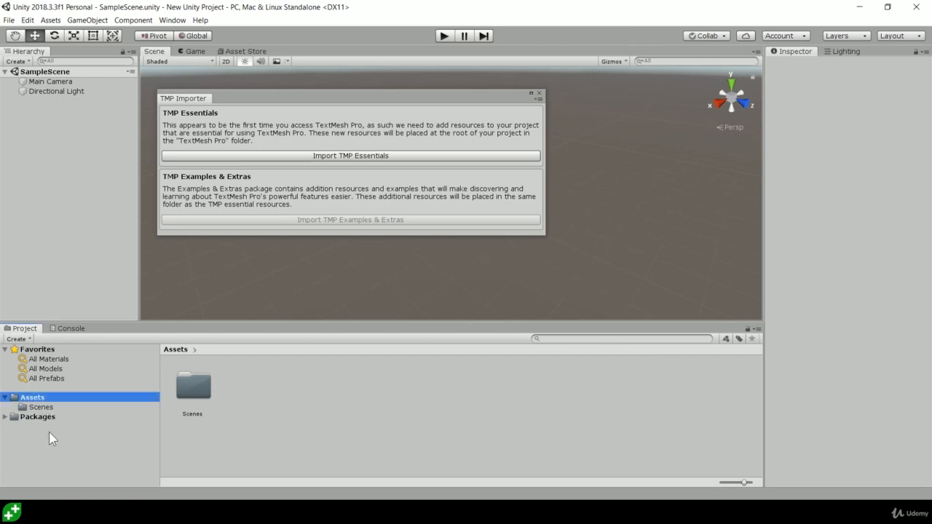
right_click(288, 395)
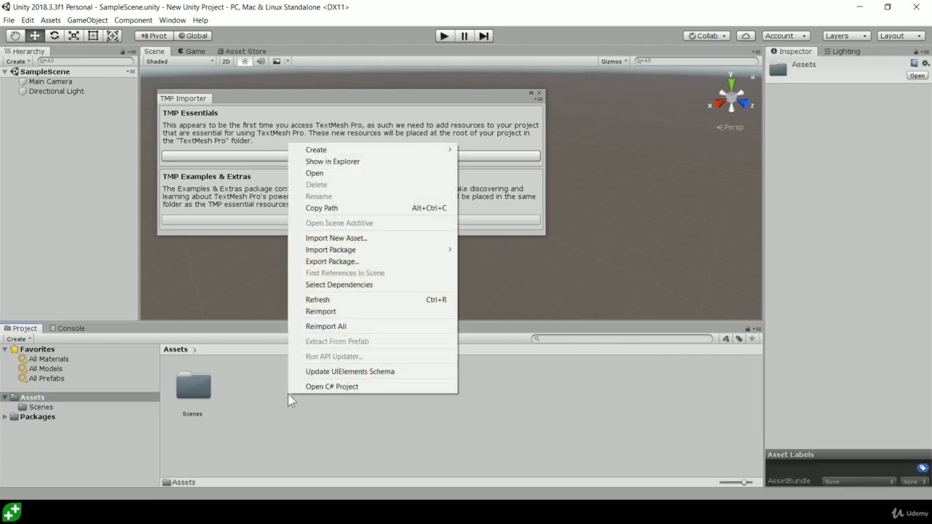
mouse_move(337, 149)
click(502, 144)
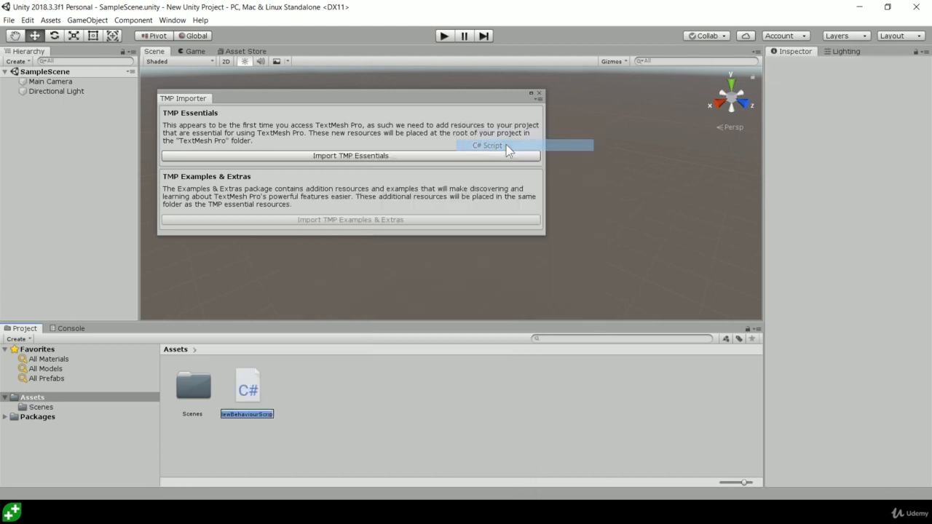
text(Test)
key(Return)
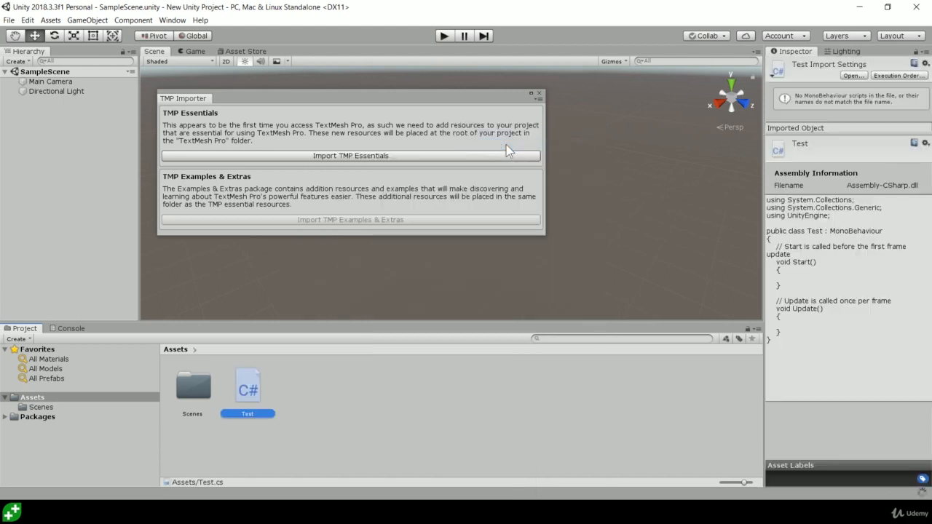
Step: Open the Test script in Visual Studio Code, maximize the editor window, and collapse the file explorer sidebar
double_click(252, 395)
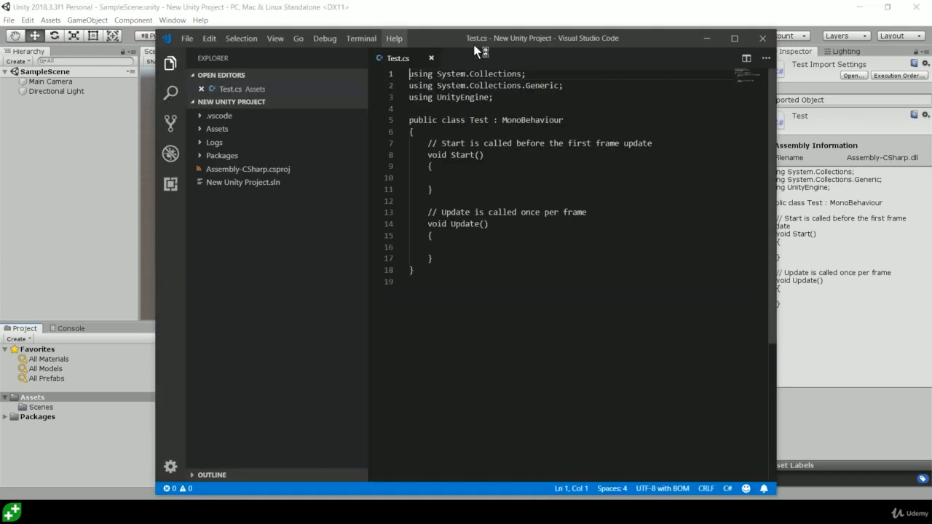
click(733, 38)
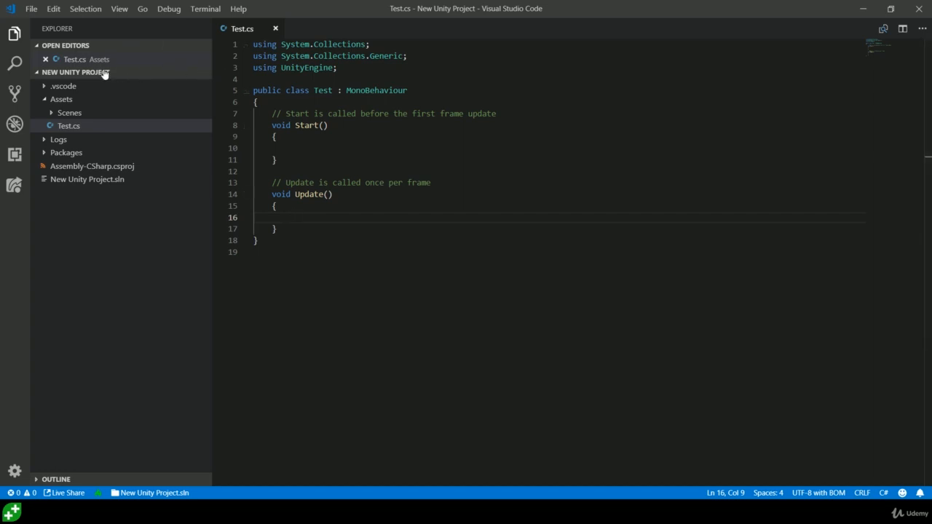
drag(210, 108, 37, 114)
click(258, 183)
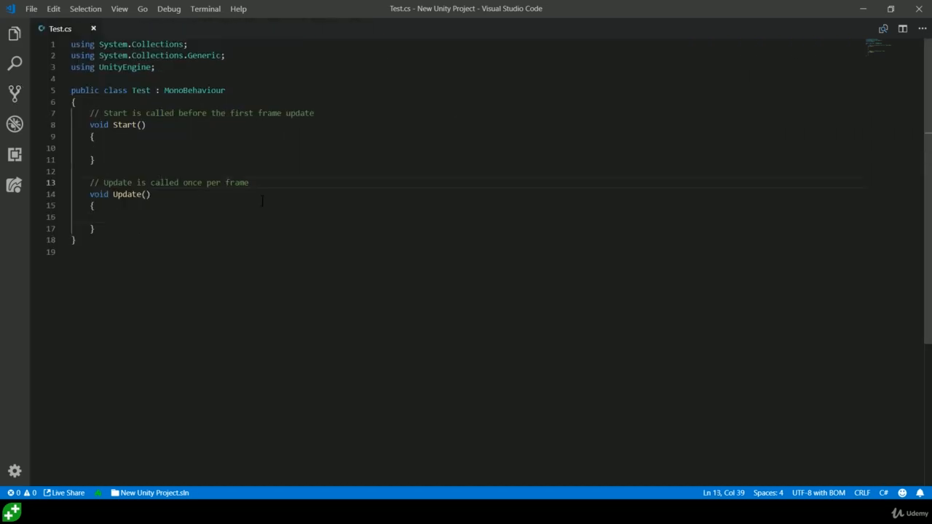